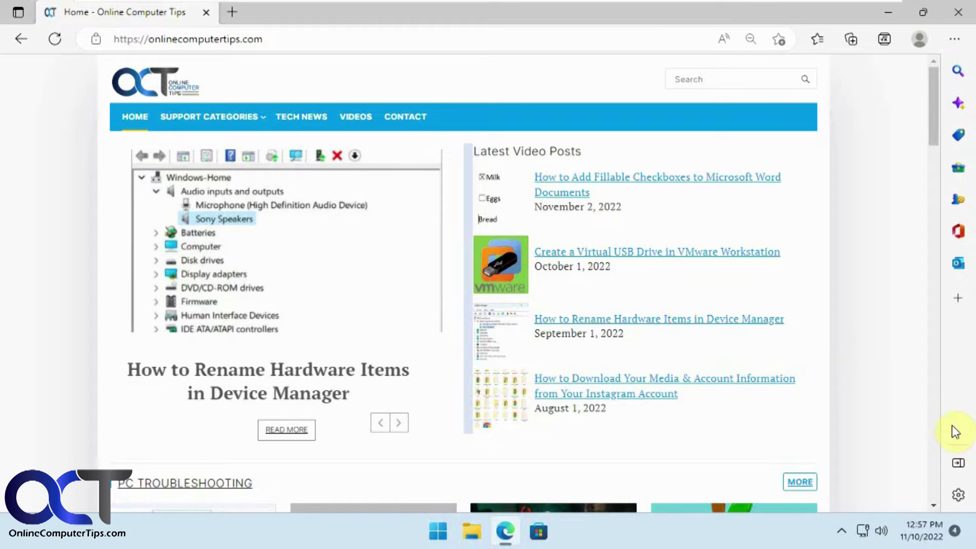
# Preview the Search, Discover, Tools and Microsoft Office sidebar panels, closing each one.
pyautogui.click(958, 71)
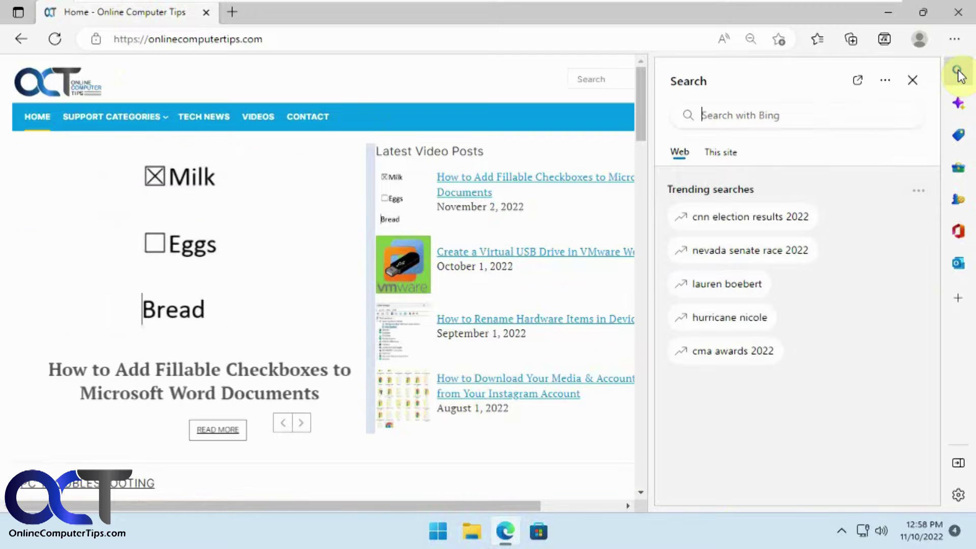
pyautogui.click(912, 82)
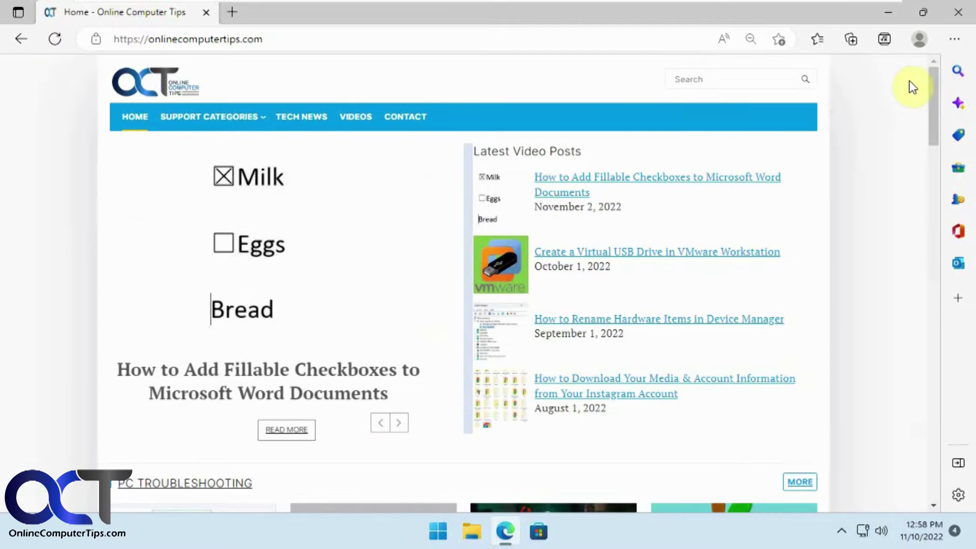
pyautogui.click(959, 104)
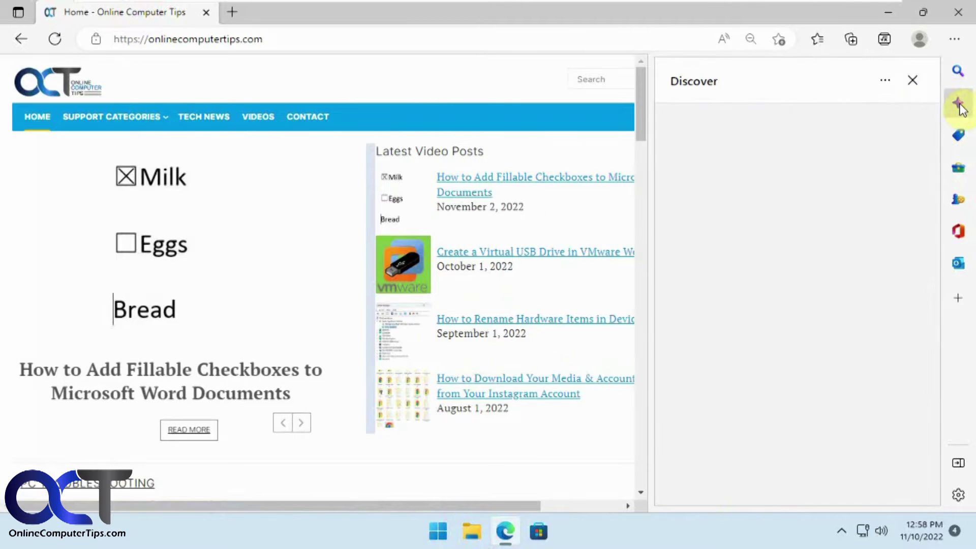
pyautogui.click(912, 82)
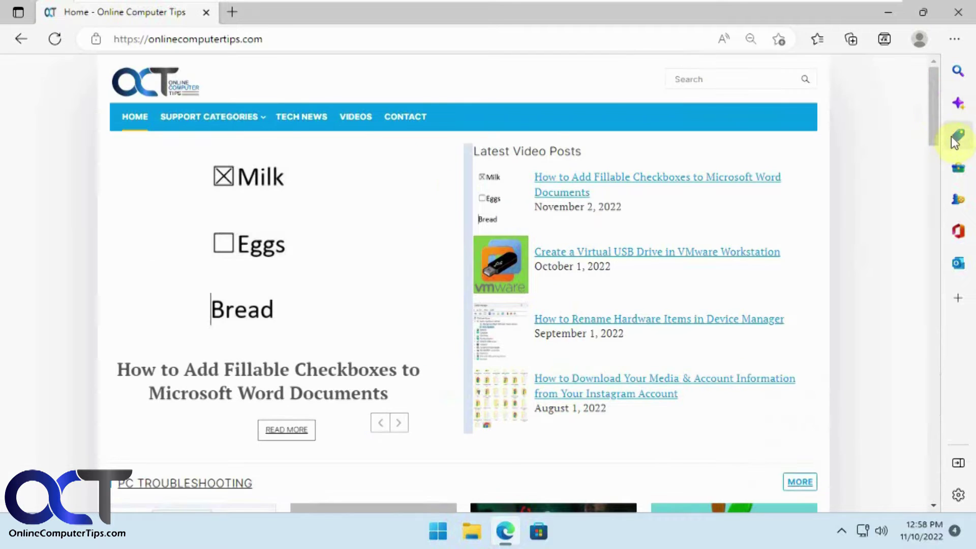
pyautogui.click(959, 172)
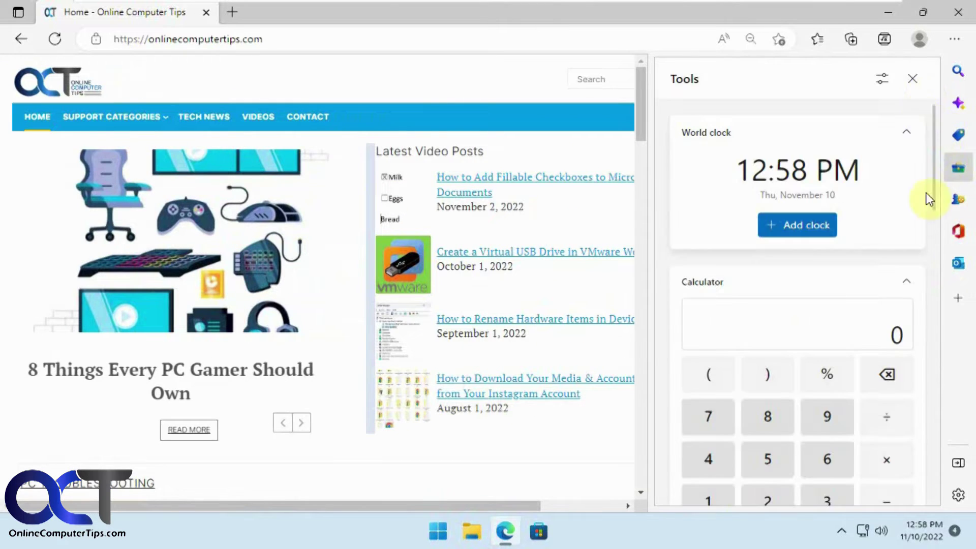
pyautogui.scroll(-10, 894, 237)
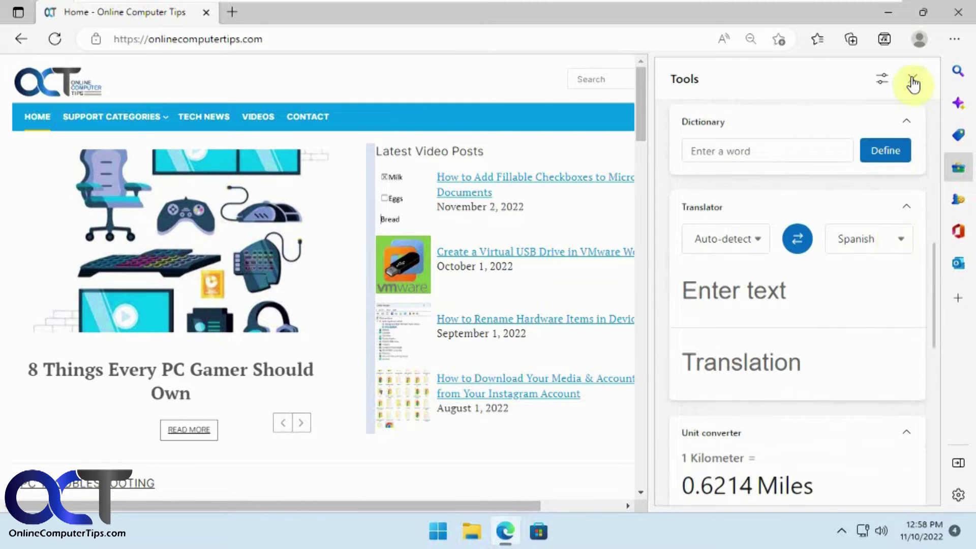
pyautogui.click(913, 81)
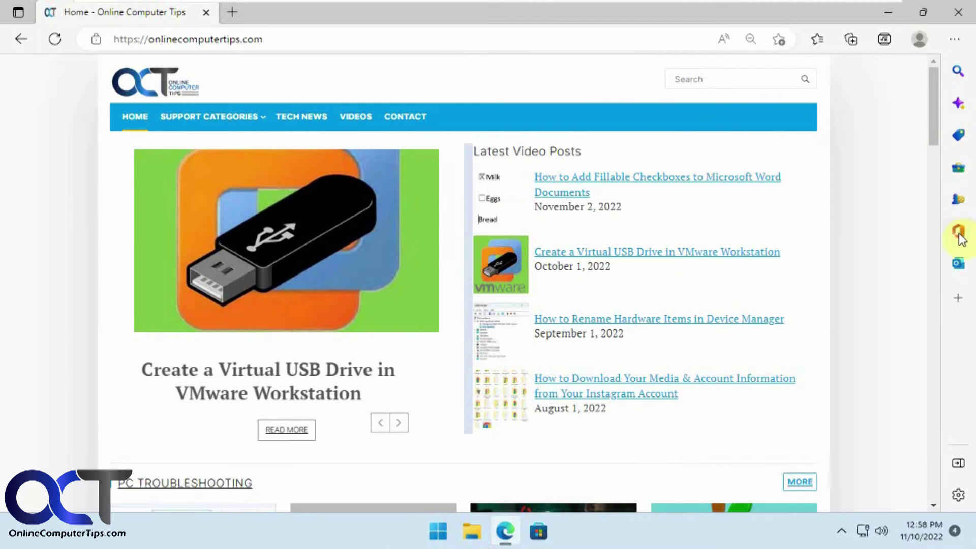
pyautogui.click(959, 233)
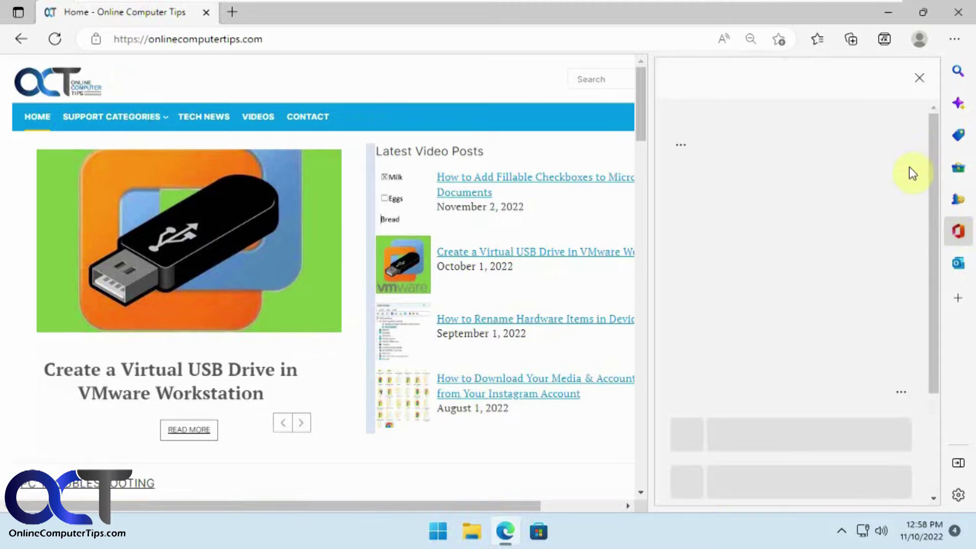
pyautogui.click(921, 80)
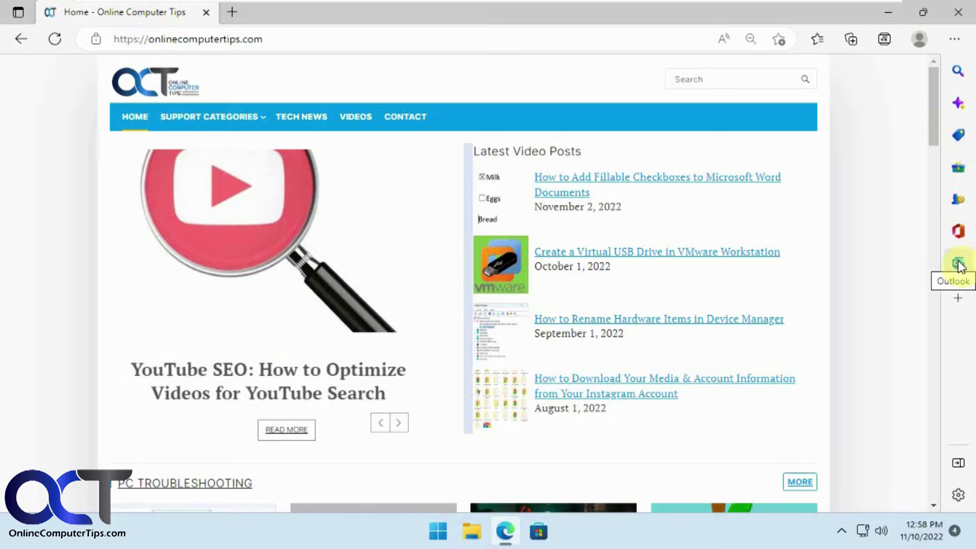
# Open Outlook in the sidebar, scroll through the inbox and view its folder list.
pyautogui.click(959, 264)
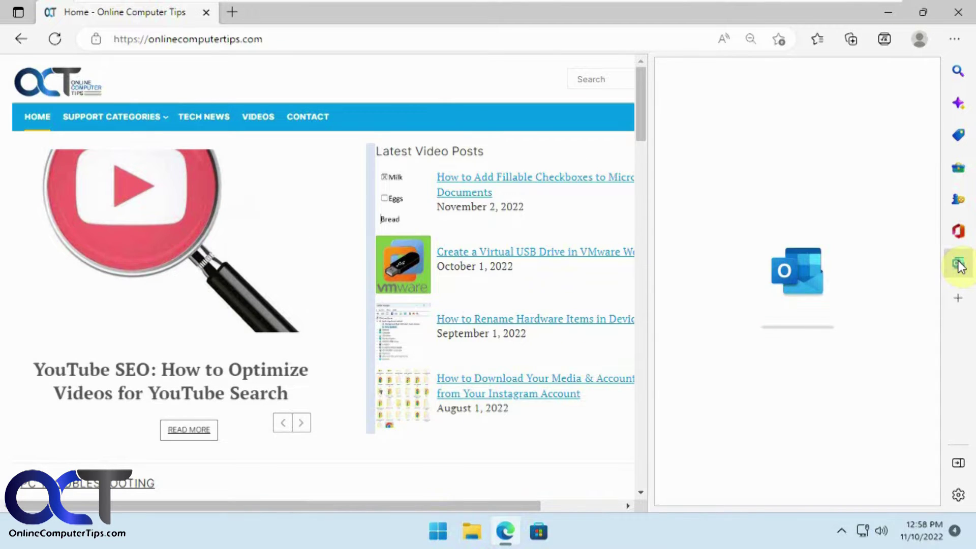
pyautogui.scroll(-4, 425, 297)
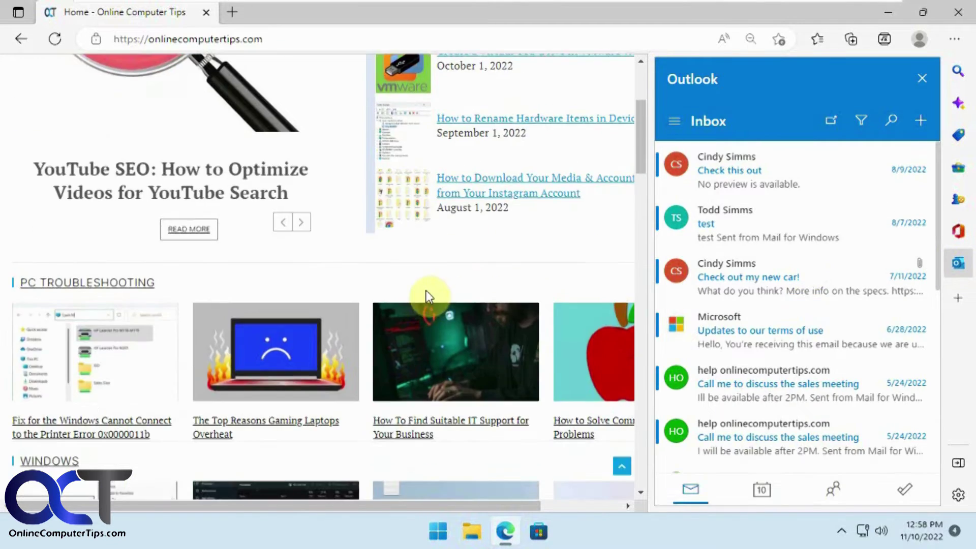
pyautogui.scroll(-3, 427, 291)
pyautogui.scroll(-2, 886, 256)
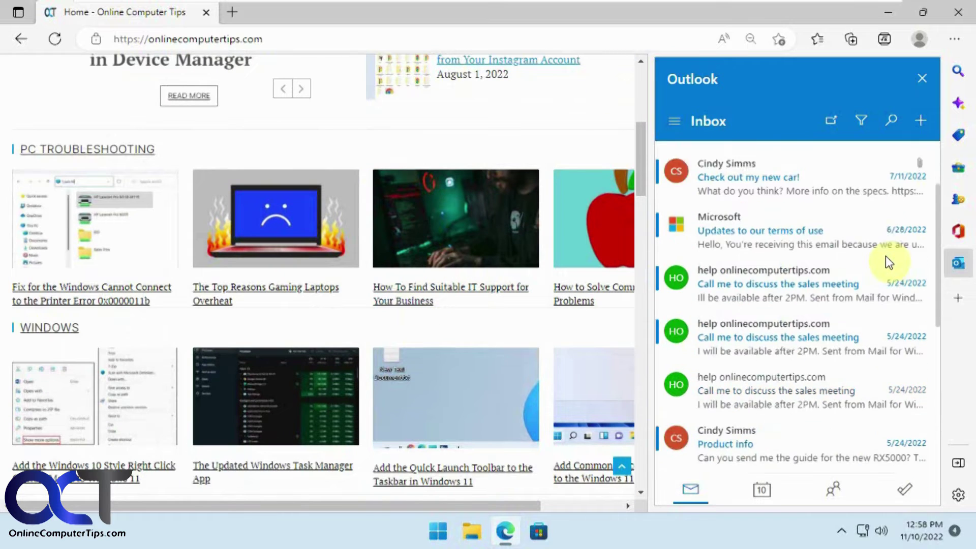
pyautogui.scroll(-1, 886, 255)
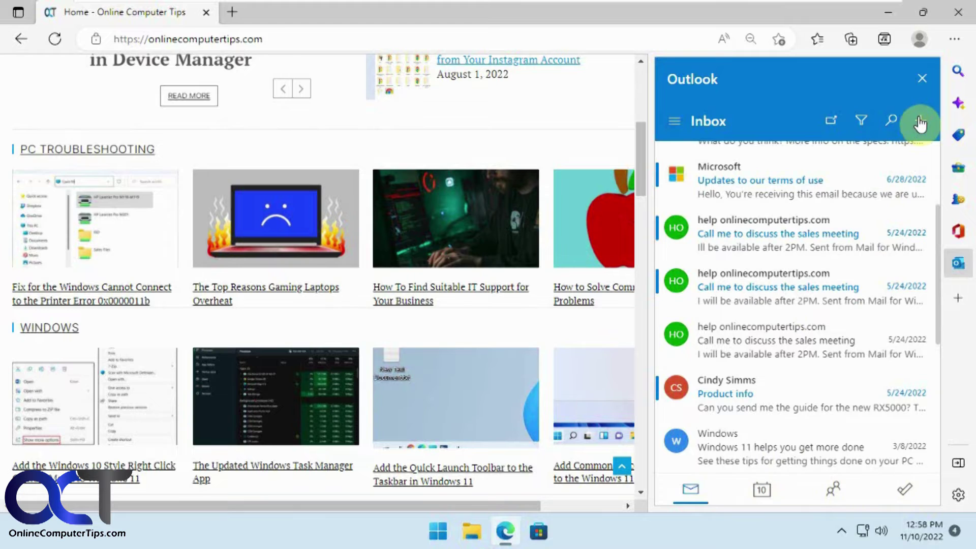
pyautogui.click(675, 125)
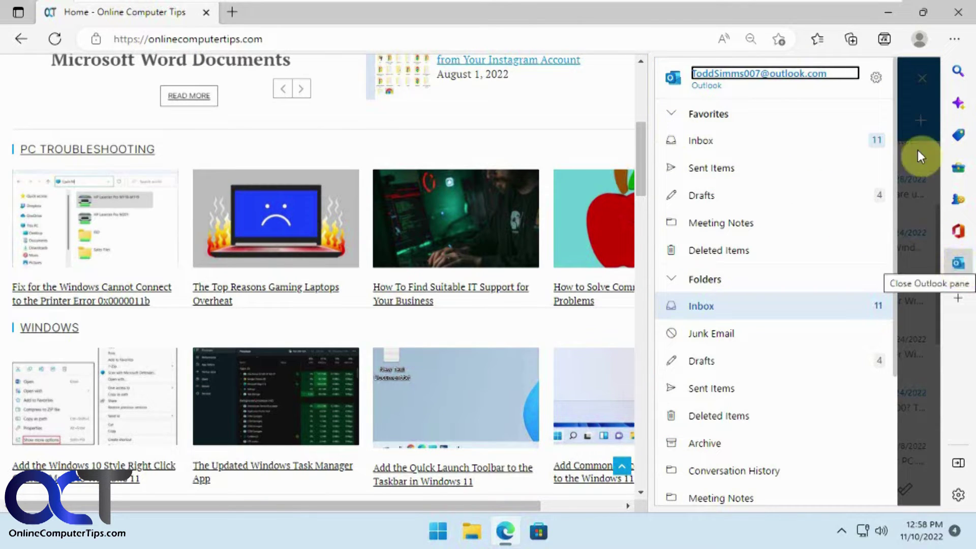
pyautogui.click(921, 79)
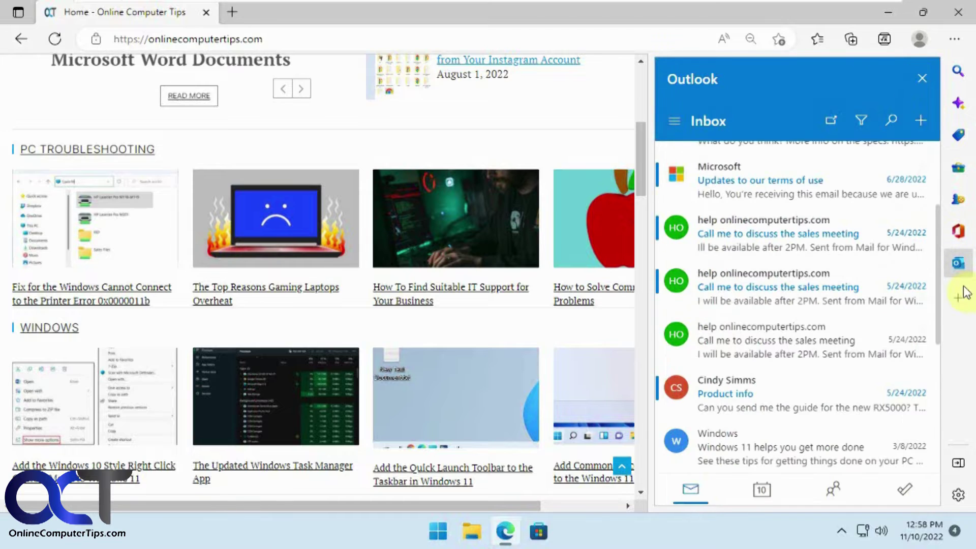
# Close Outlook and turn off Discover, Shopping and Games in the sidebar customization settings.
pyautogui.click(922, 78)
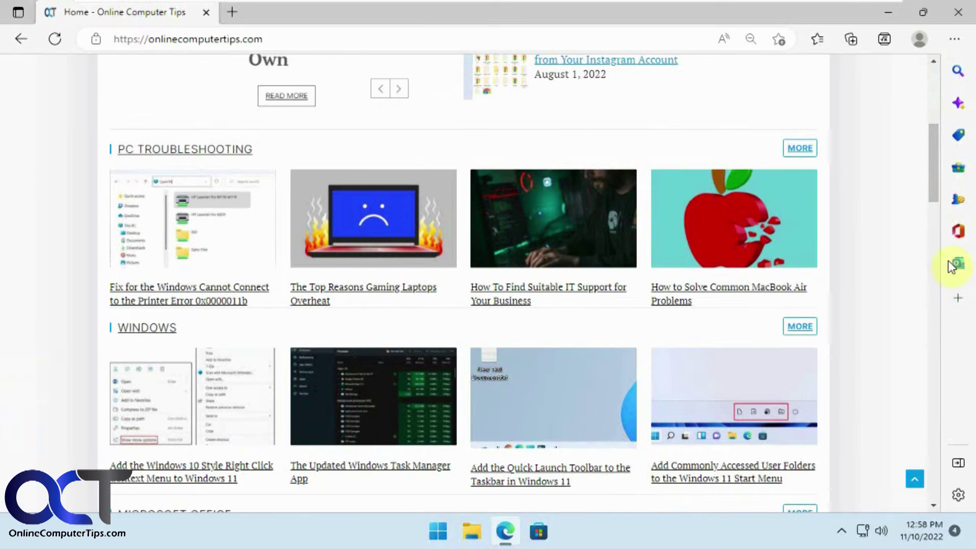
pyautogui.click(959, 301)
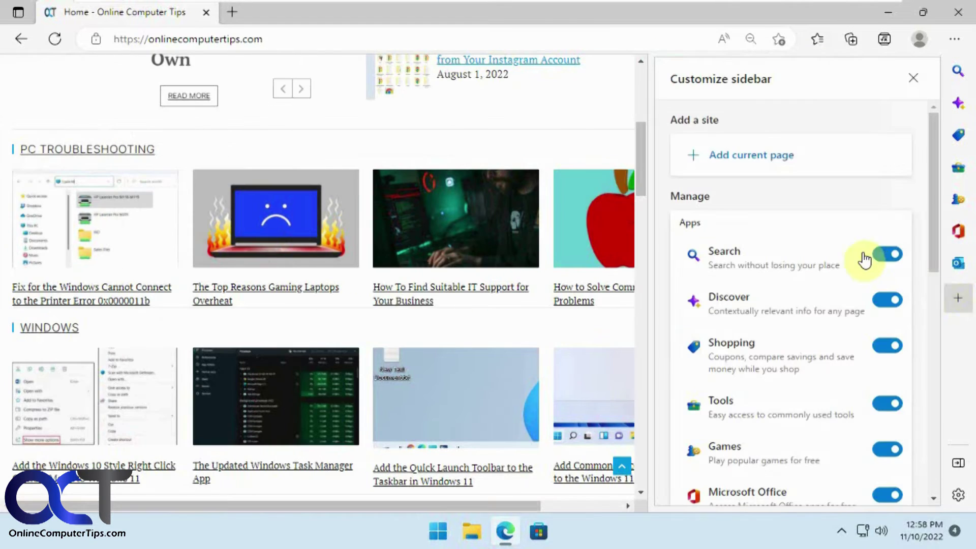
pyautogui.click(883, 303)
pyautogui.click(881, 351)
pyautogui.scroll(-1, 889, 328)
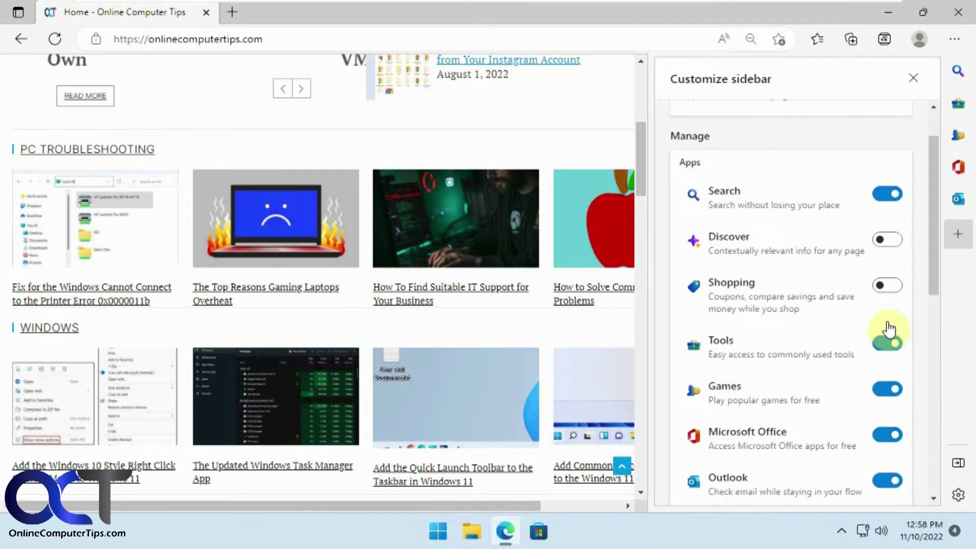
pyautogui.scroll(-2, 885, 346)
pyautogui.click(886, 271)
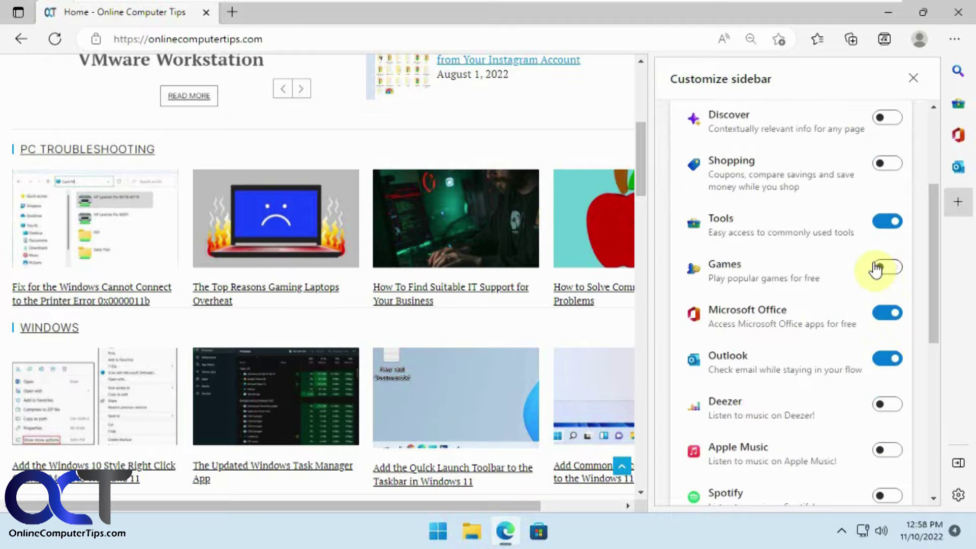
pyautogui.scroll(-2, 874, 269)
pyautogui.scroll(-5, 875, 272)
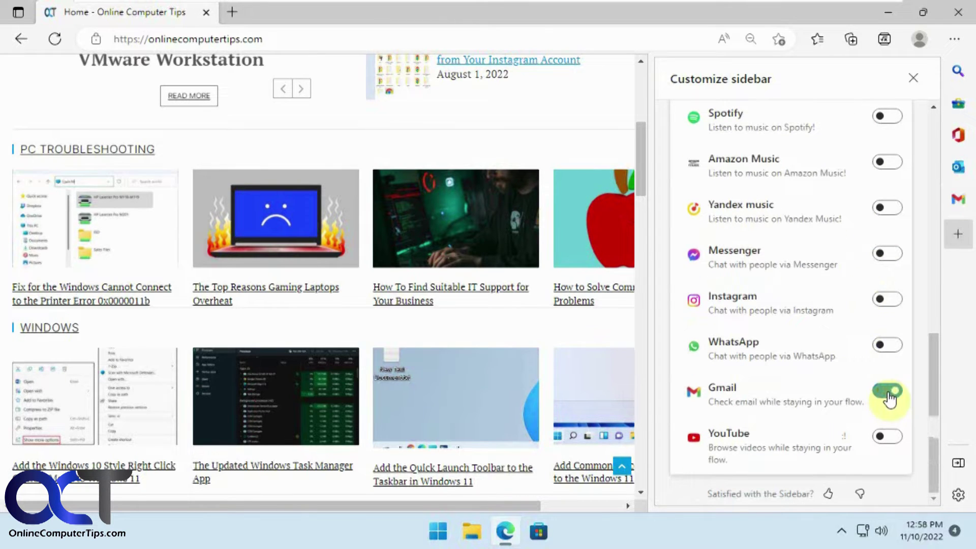
pyautogui.click(915, 80)
# Open Gmail in the sidebar and browse its categories and labels navigation.
pyautogui.click(959, 199)
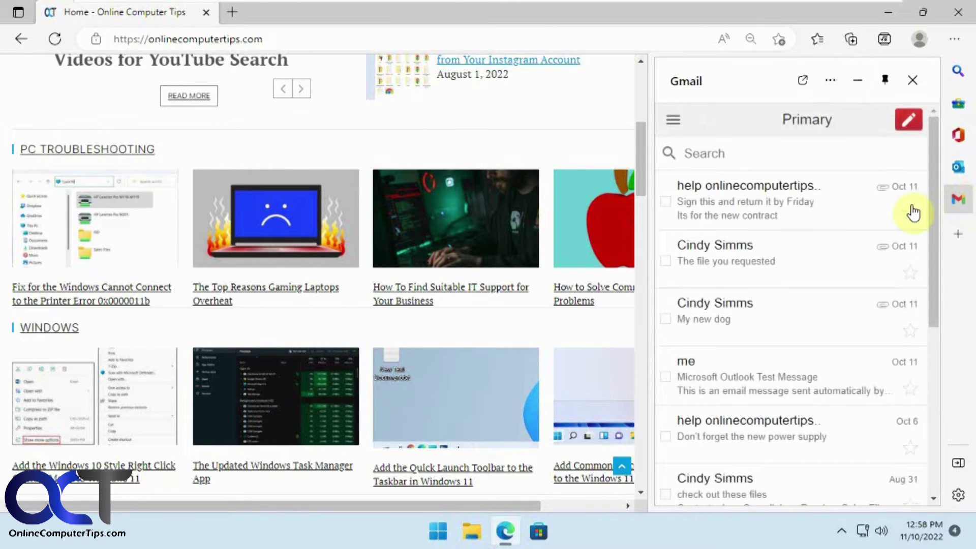
pyautogui.scroll(-2, 912, 252)
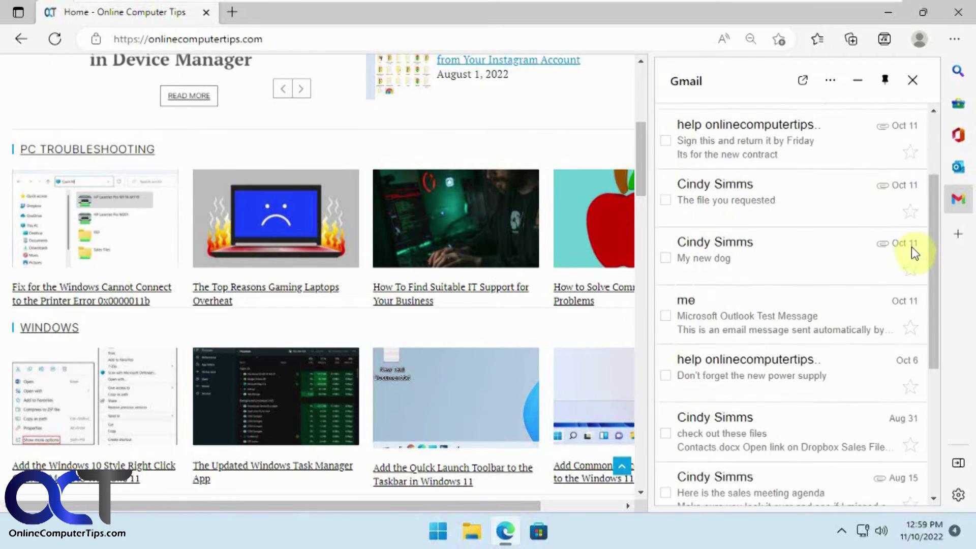
pyautogui.scroll(2, 911, 246)
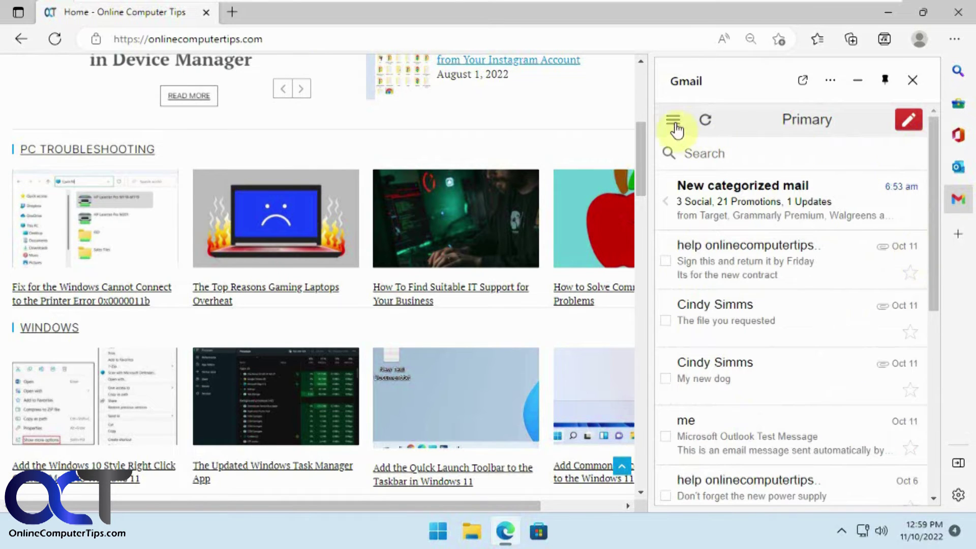
pyautogui.click(674, 122)
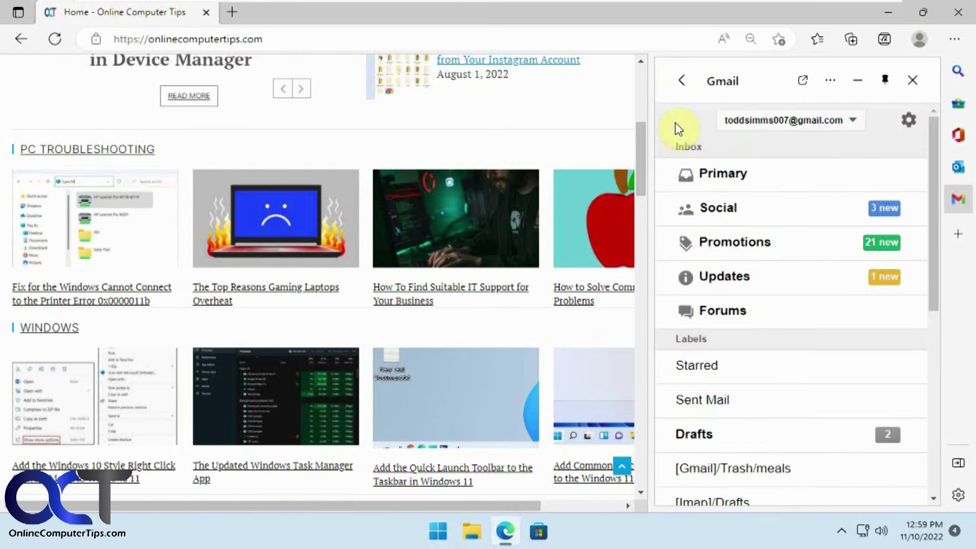
pyautogui.click(683, 80)
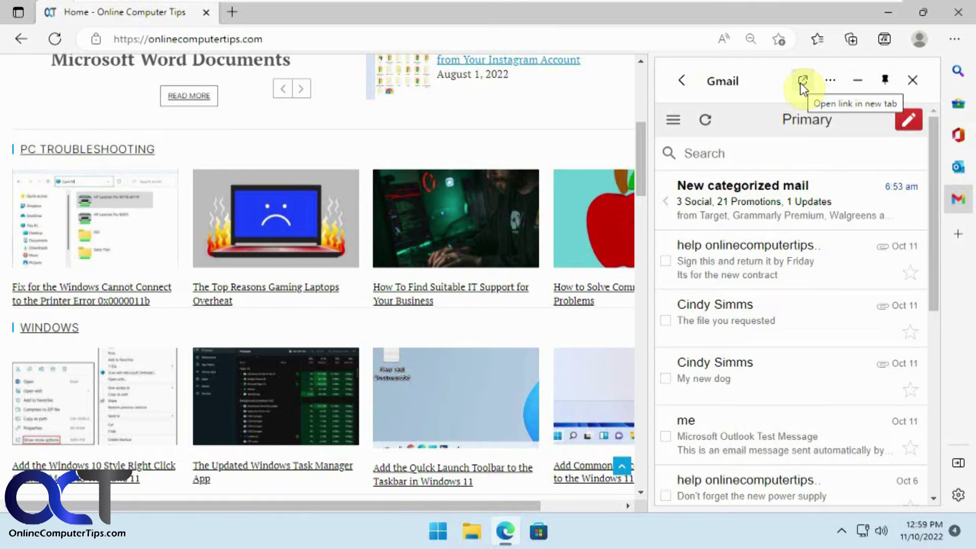
# Dismiss Gmail's options list, close the Gmail pane, and reopen sidebar customization.
pyautogui.click(832, 80)
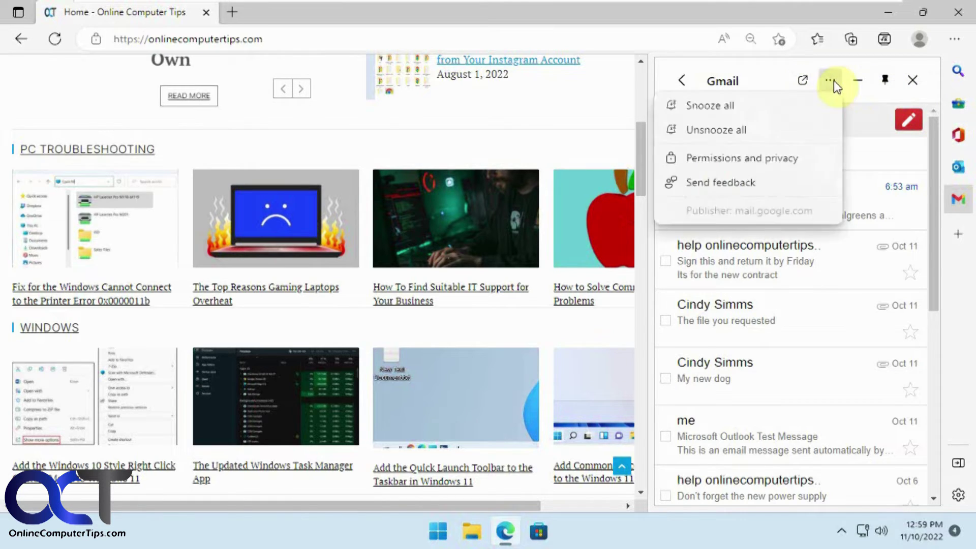
pyautogui.click(833, 80)
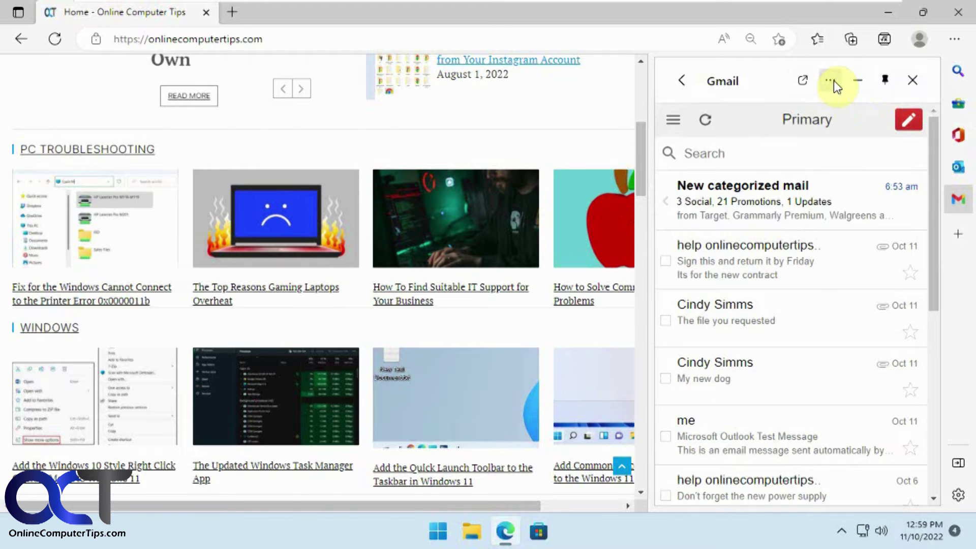
pyautogui.click(913, 81)
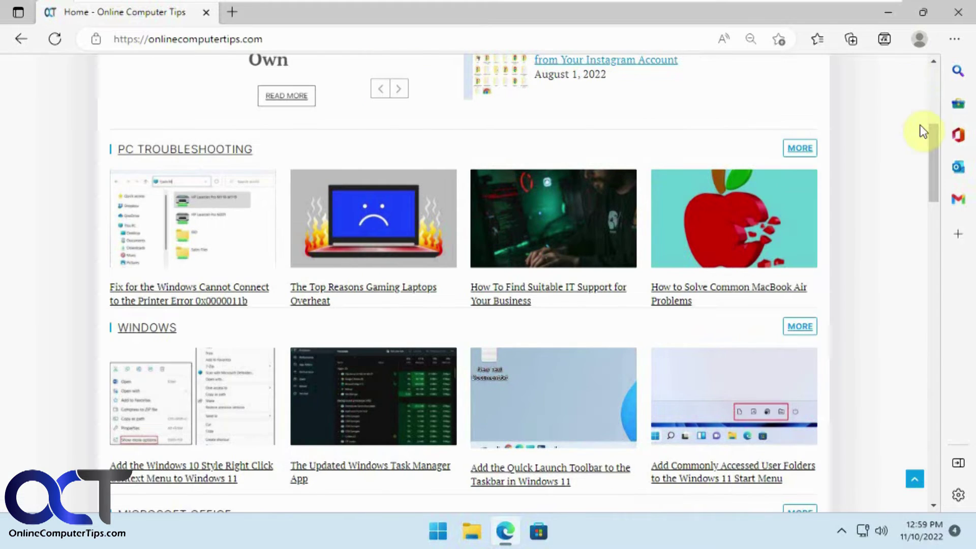
pyautogui.click(958, 234)
# Add the current Online Computer Tips page to the sidebar and close the customization pane.
pyautogui.scroll(-2, 893, 310)
pyautogui.scroll(-8, 895, 320)
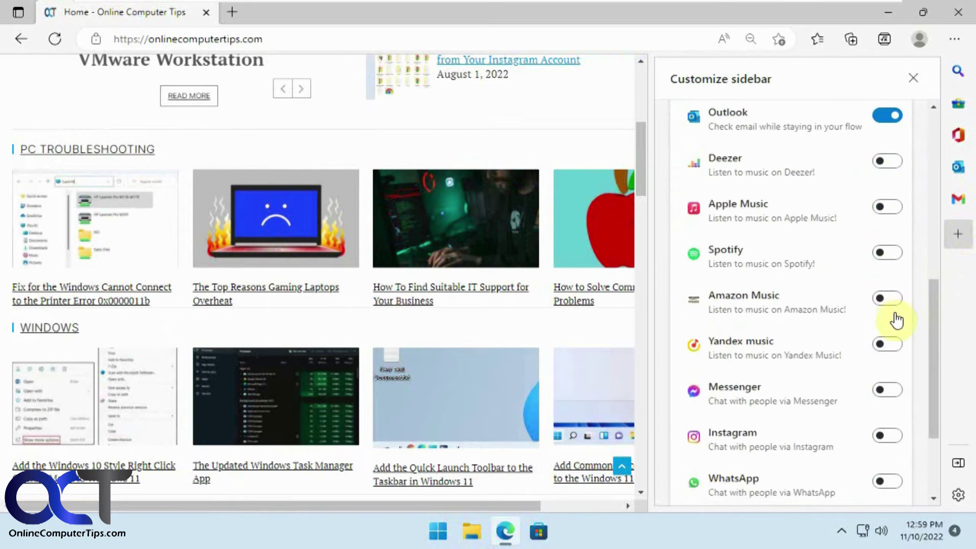
pyautogui.scroll(10, 894, 320)
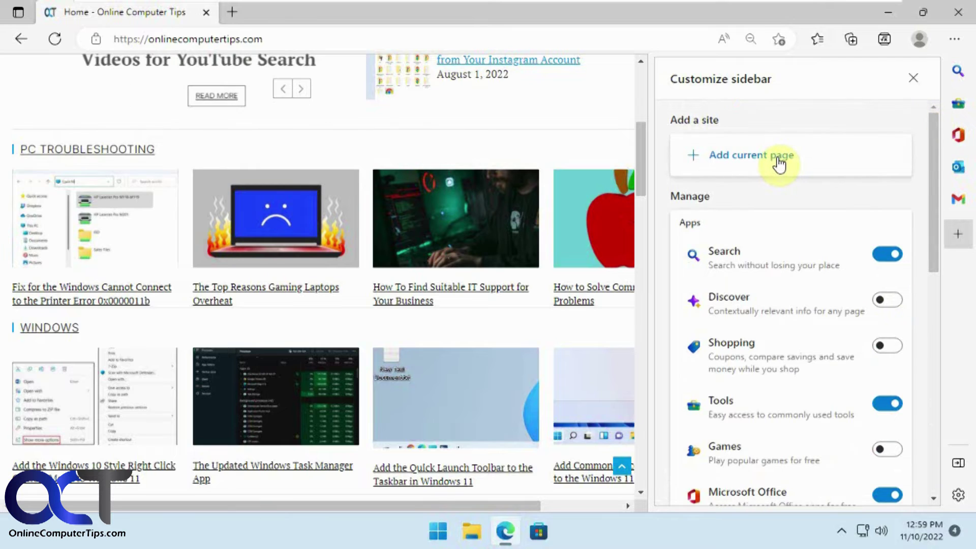
pyautogui.click(779, 164)
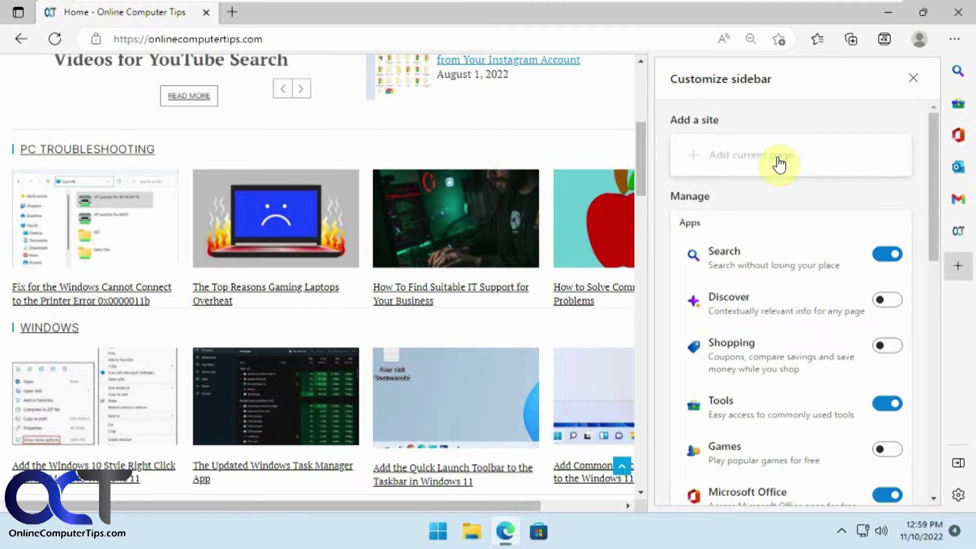
pyautogui.click(919, 80)
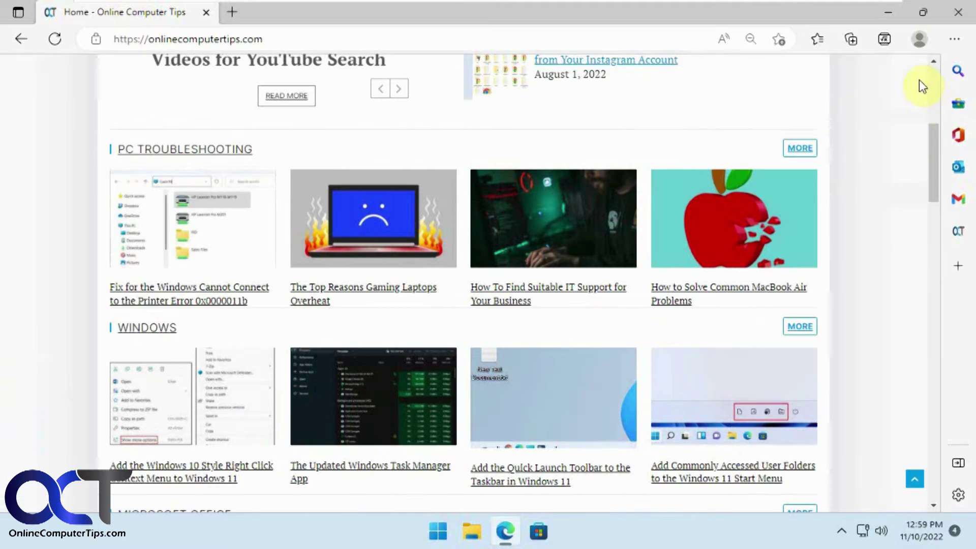
# Search 'google docs' from the address bar, open Google Docs, and close the results tab.
pyautogui.click(340, 38)
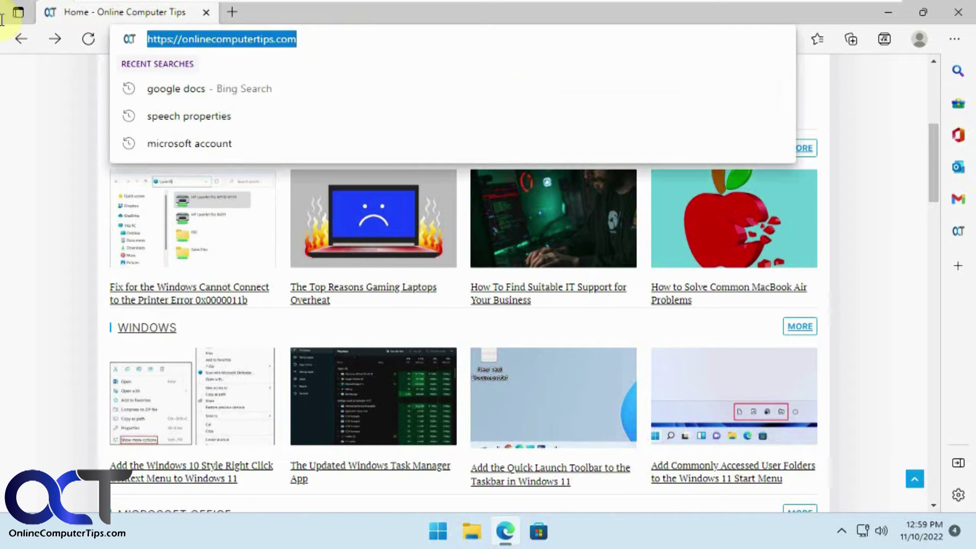
pyautogui.press('Down')
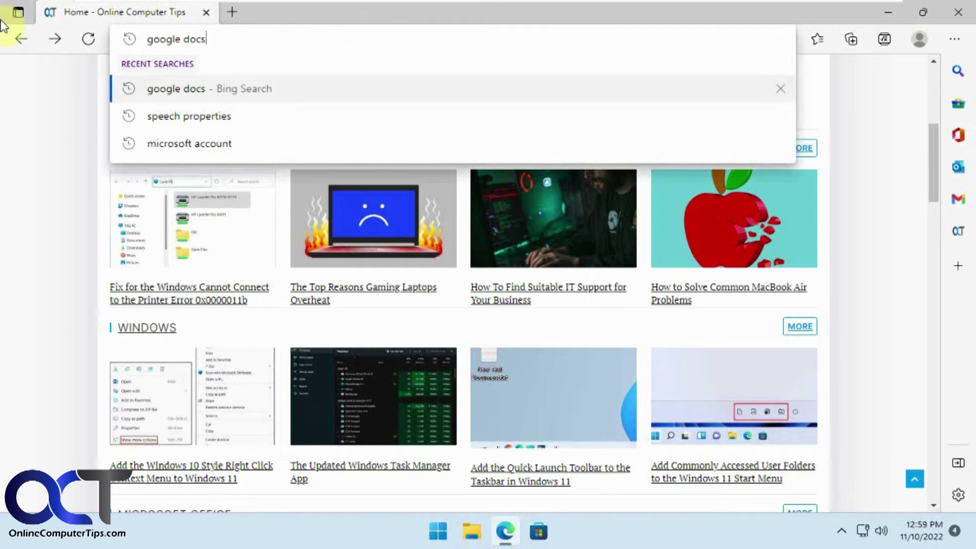
pyautogui.press('Return')
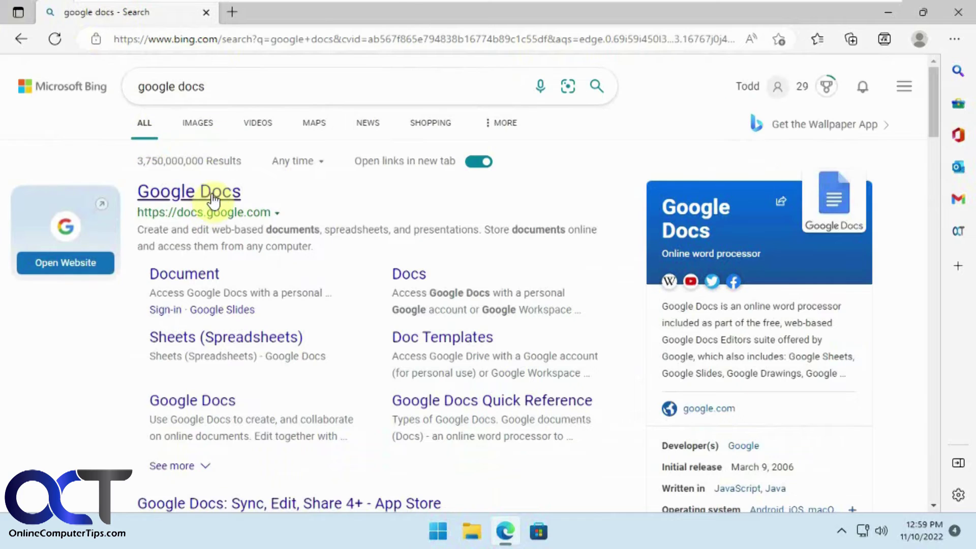
pyautogui.click(212, 194)
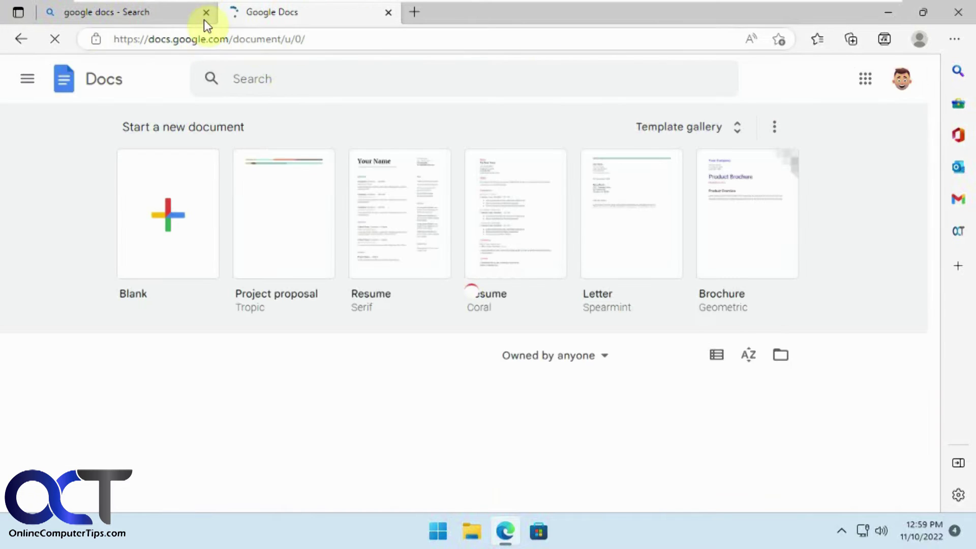
pyautogui.click(205, 13)
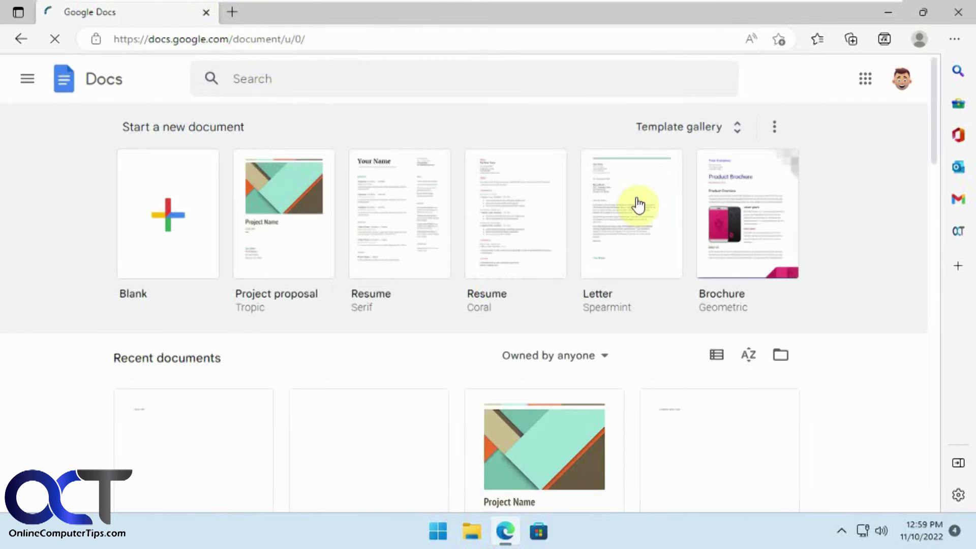
pyautogui.click(959, 233)
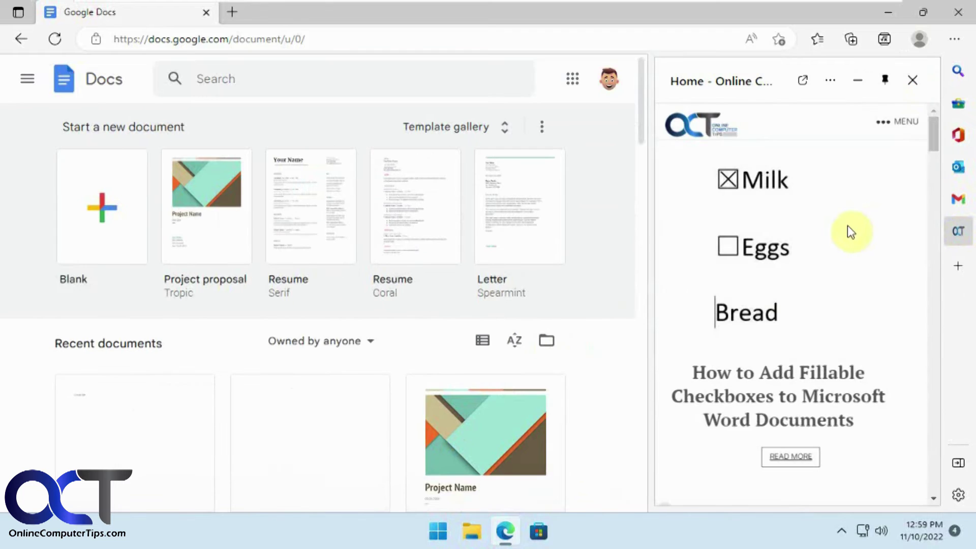
pyautogui.scroll(-15, 858, 260)
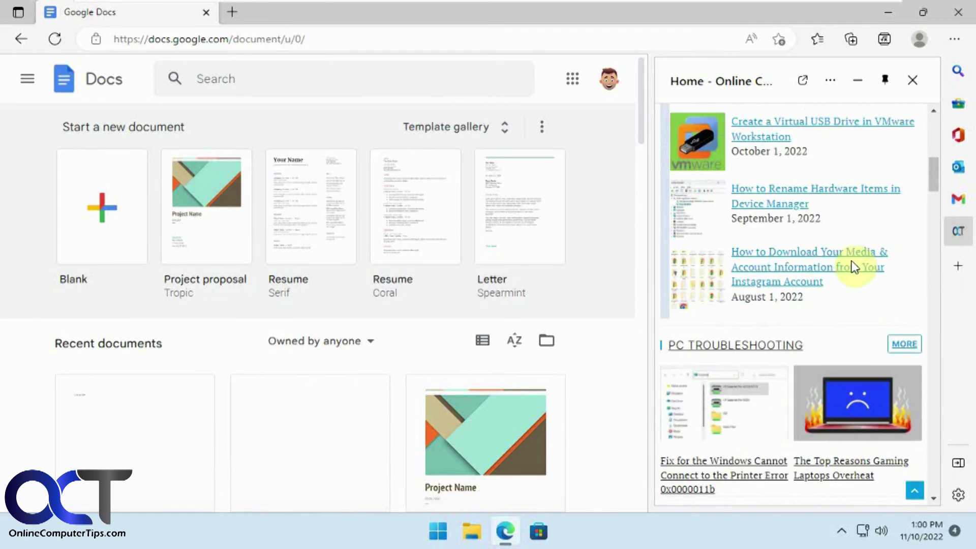
pyautogui.scroll(-15, 848, 265)
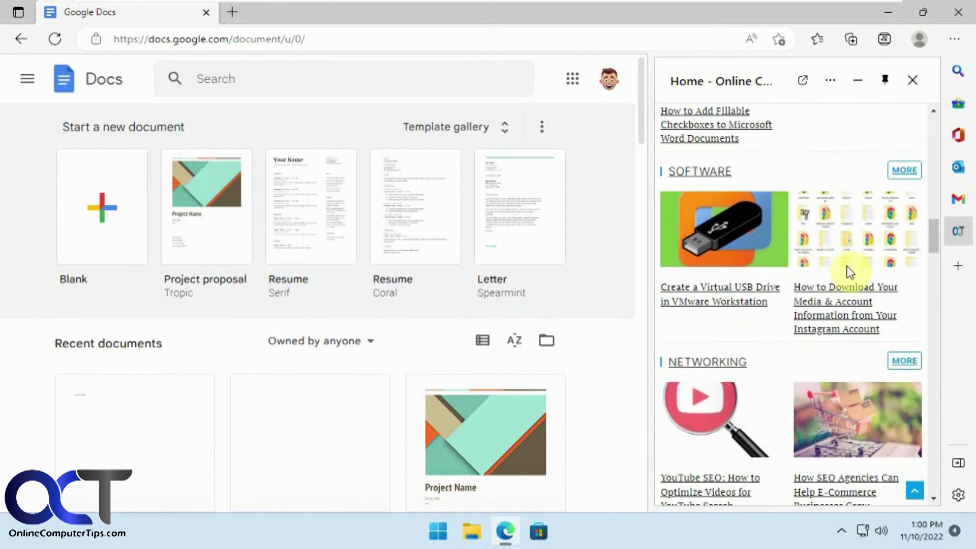
pyautogui.scroll(-6, 848, 266)
pyautogui.scroll(7, 847, 268)
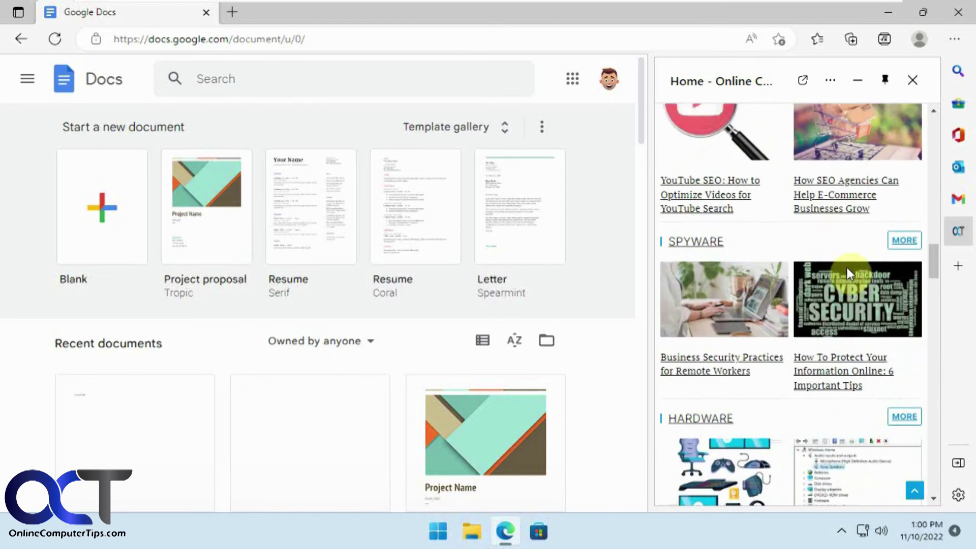
pyautogui.click(840, 216)
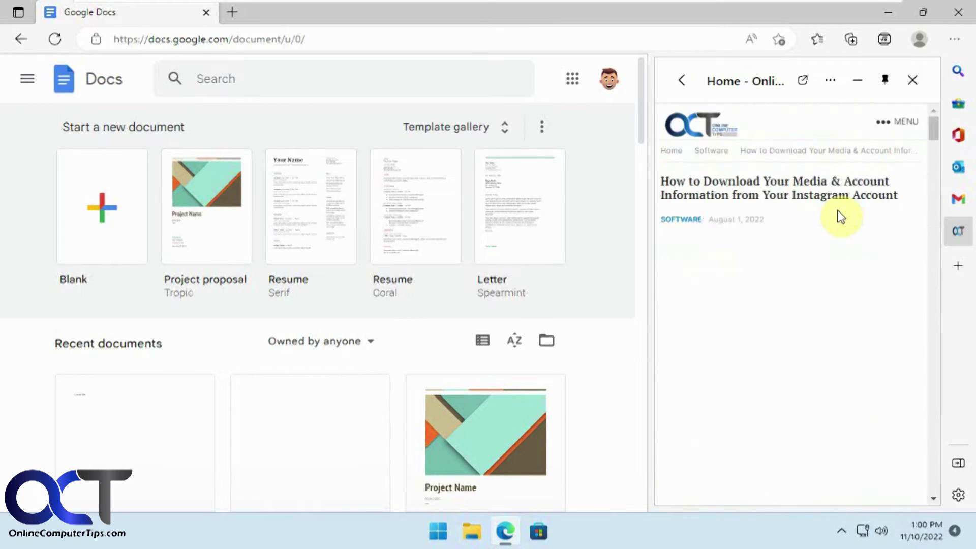
pyautogui.scroll(-3, 838, 219)
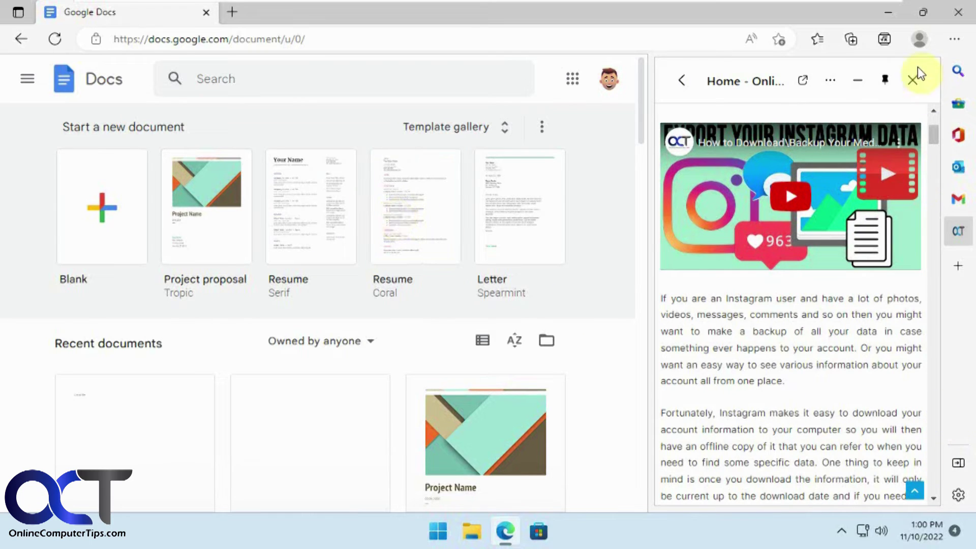
pyautogui.click(913, 81)
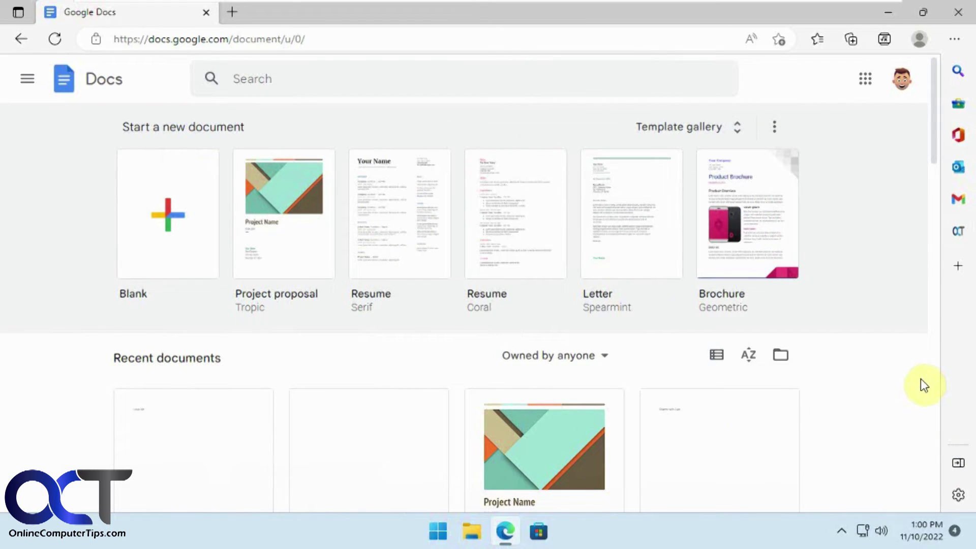
pyautogui.click(959, 468)
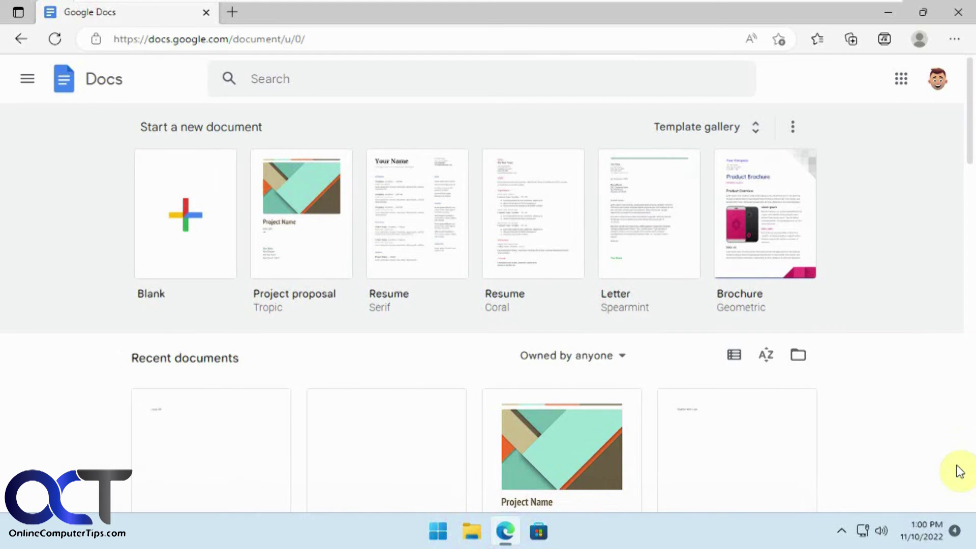
pyautogui.click(956, 40)
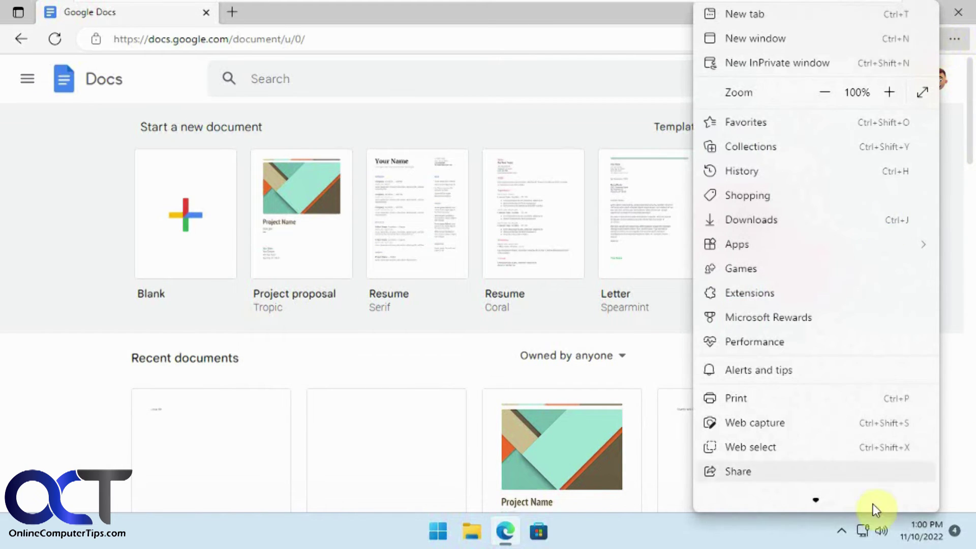
pyautogui.scroll(-3, 814, 501)
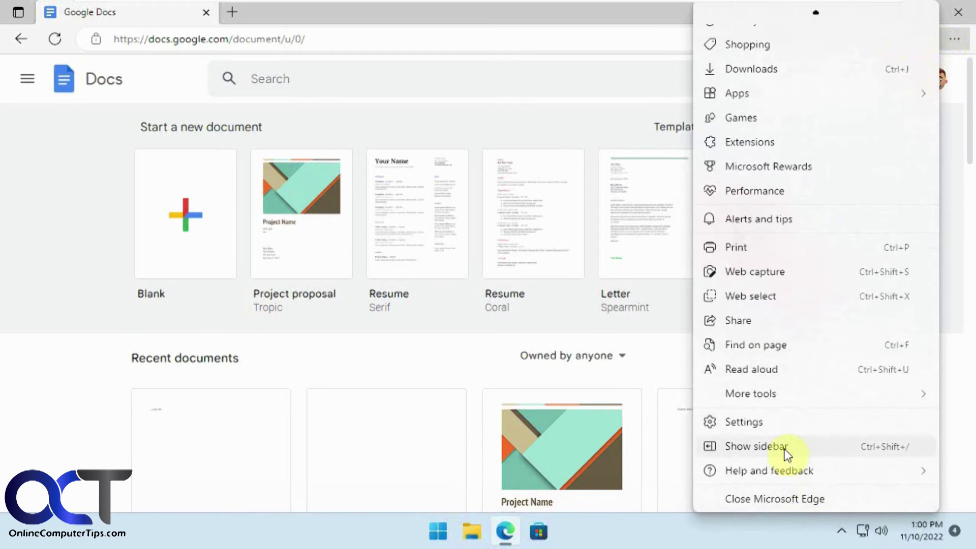
pyautogui.click(728, 448)
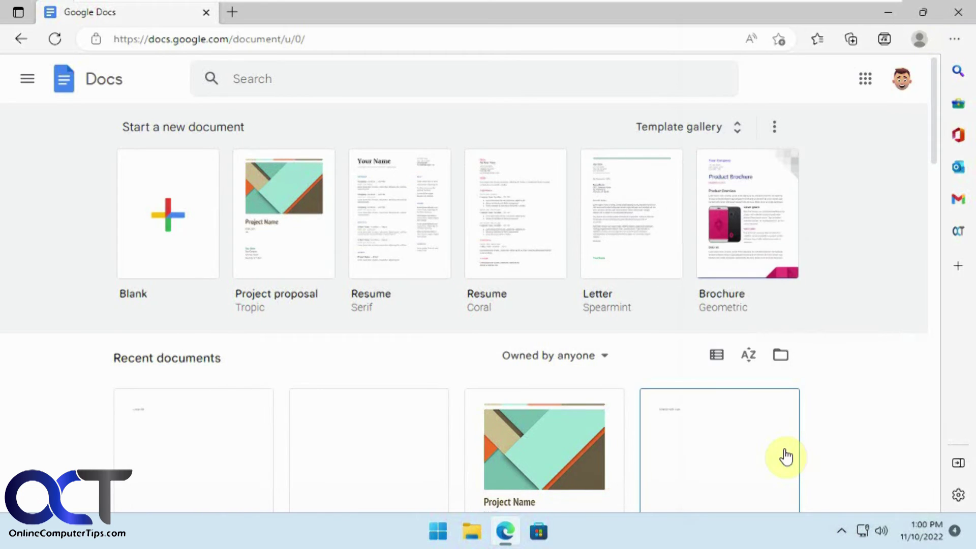
pyautogui.click(959, 496)
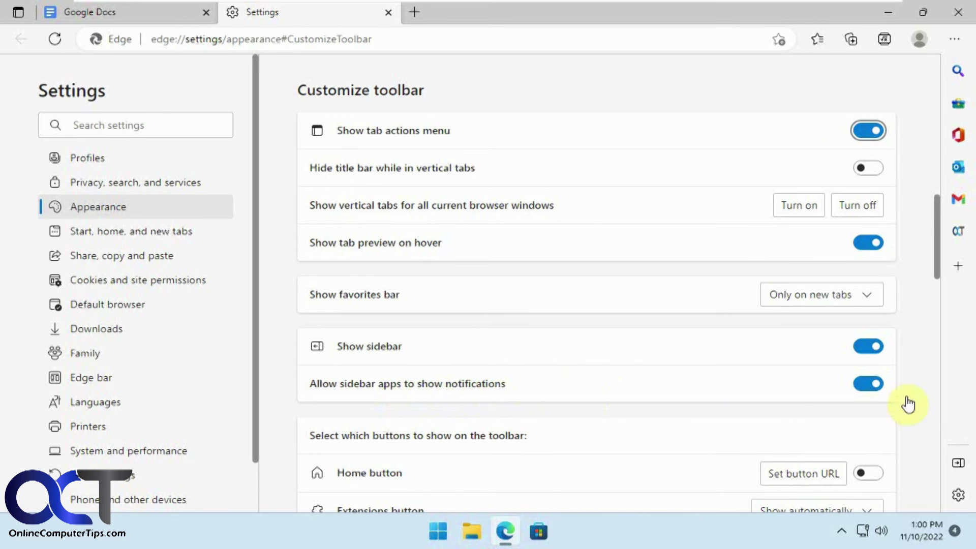
pyautogui.click(388, 12)
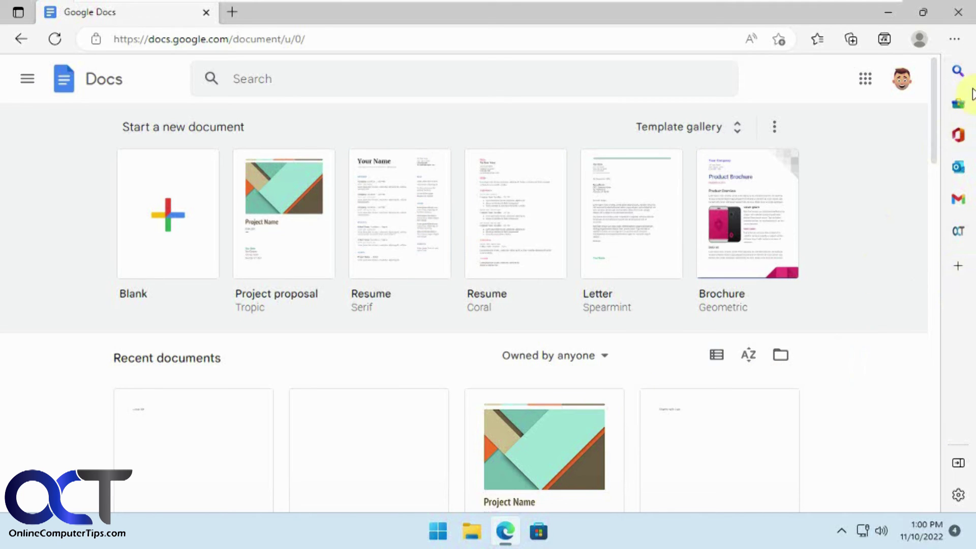
pyautogui.click(956, 40)
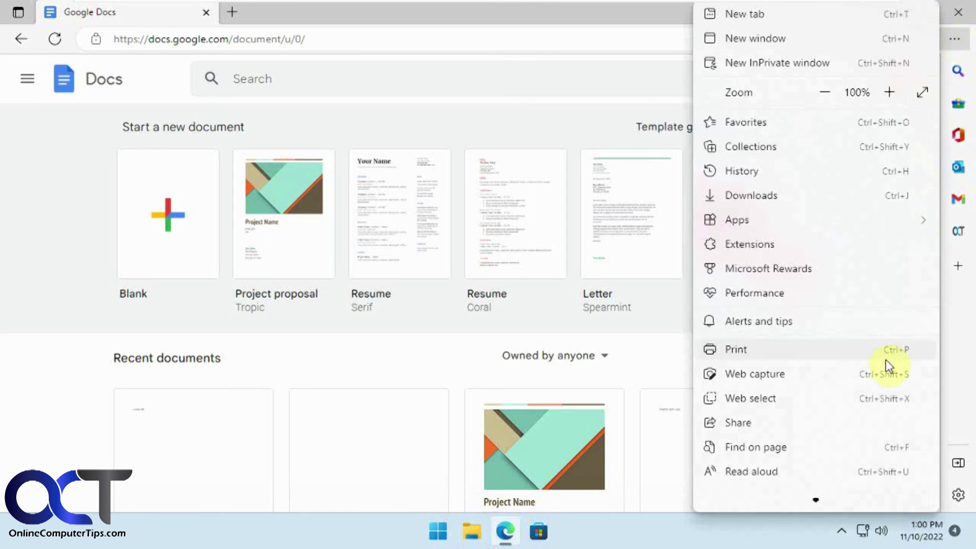
pyautogui.scroll(-3, 883, 364)
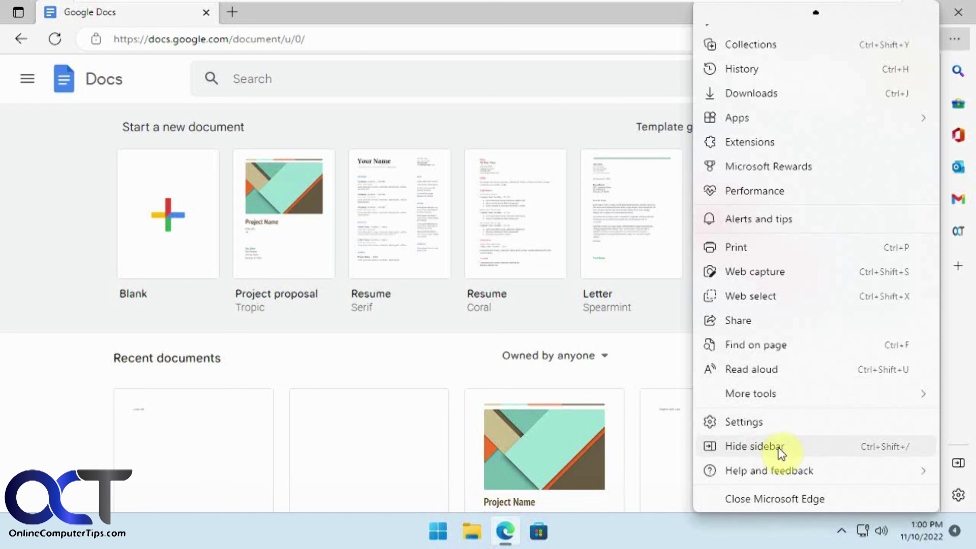
pyautogui.click(955, 412)
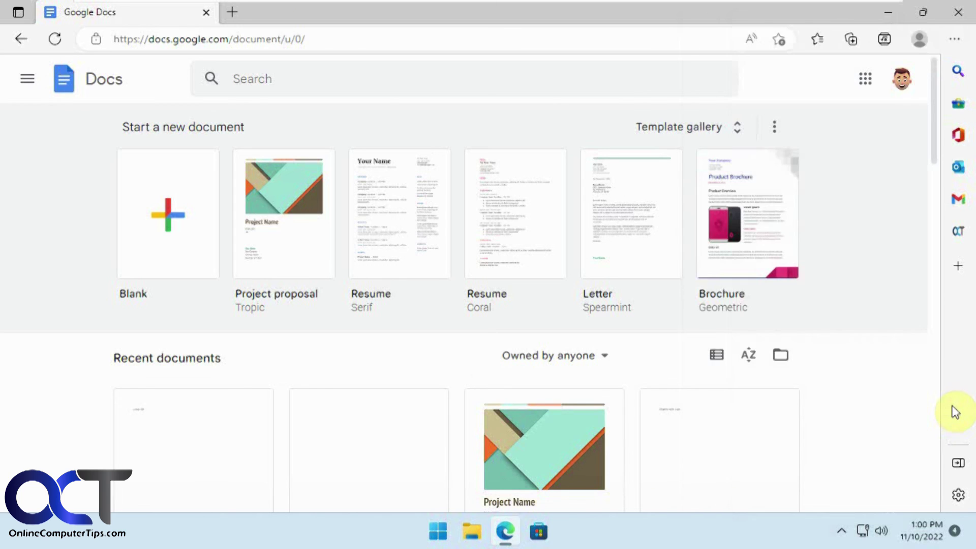